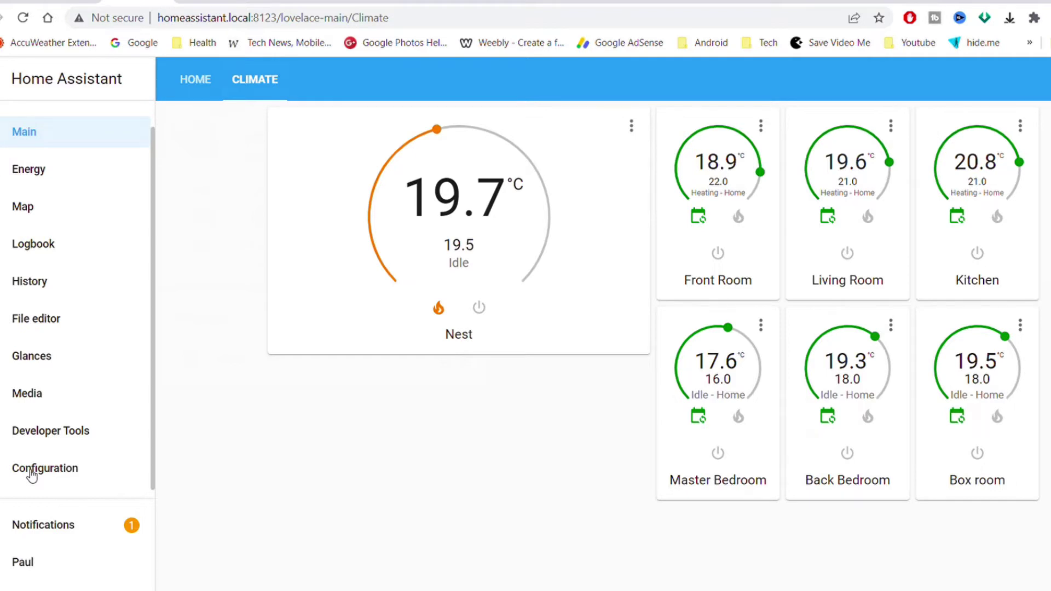
# From Configuration > Add-ons, Backups & Supervisor, search the Add-on Store for 'samba' and open Samba share
pyautogui.click(43, 474)
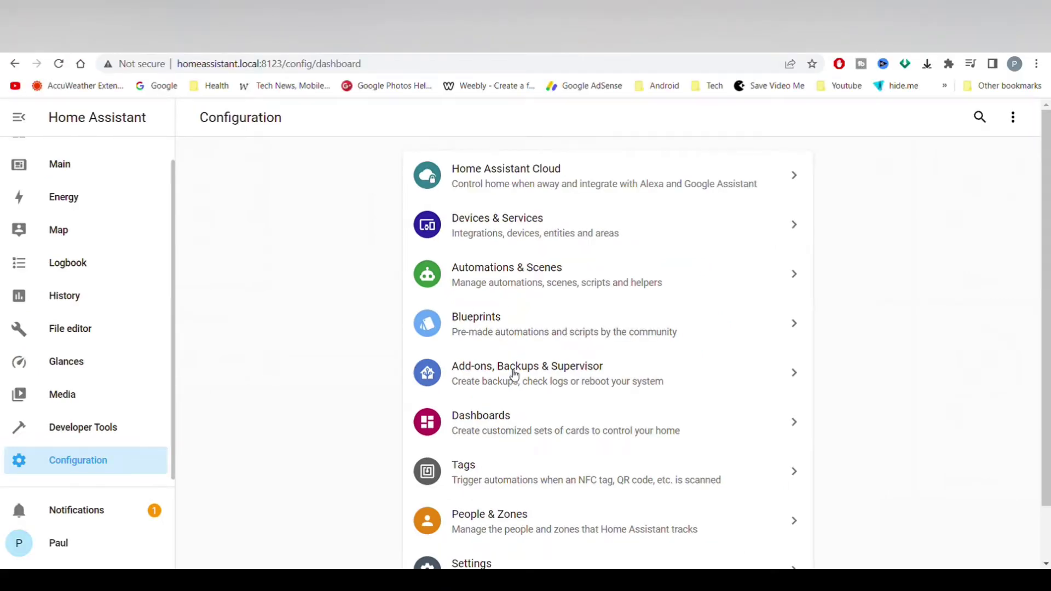
pyautogui.click(510, 380)
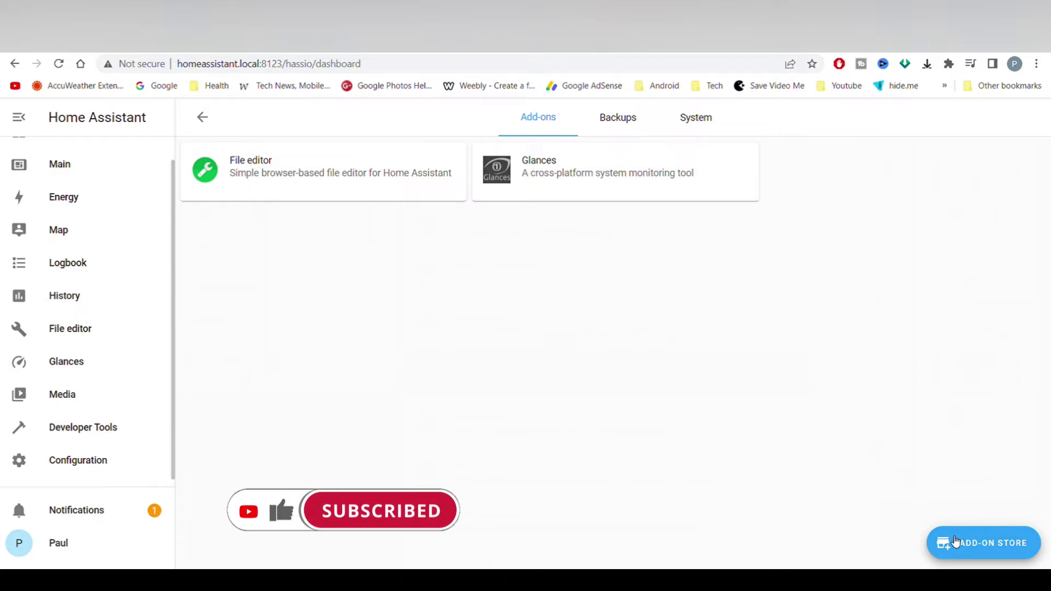
pyautogui.click(955, 542)
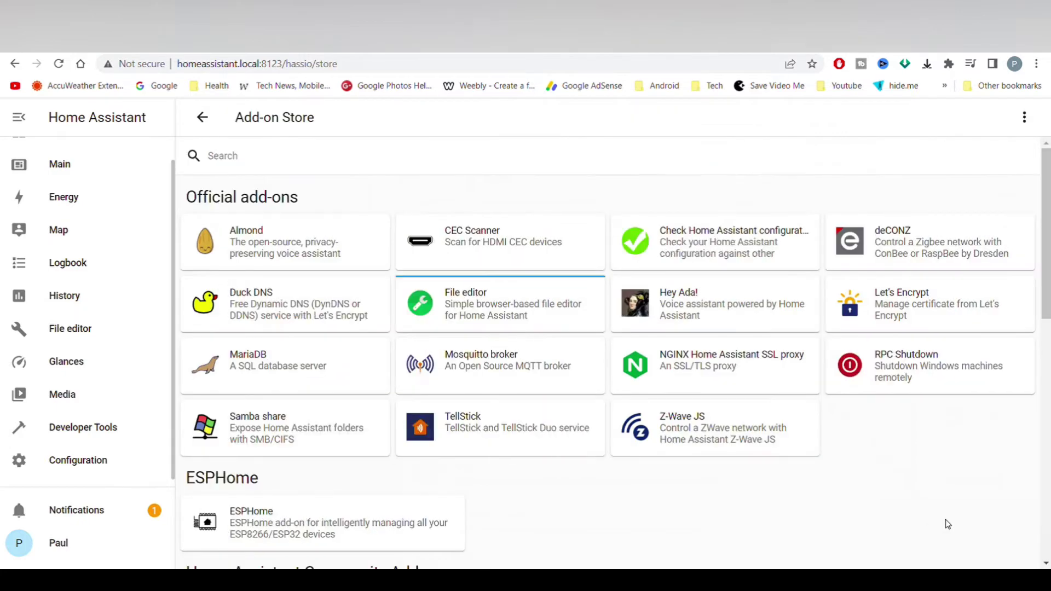
pyautogui.click(408, 159)
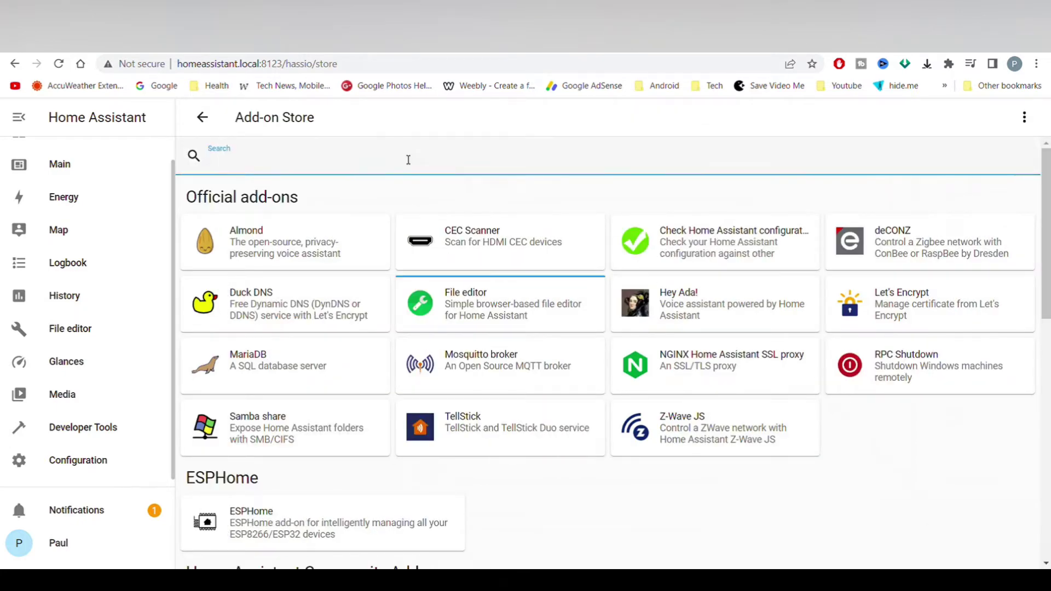
pyautogui.write('samba')
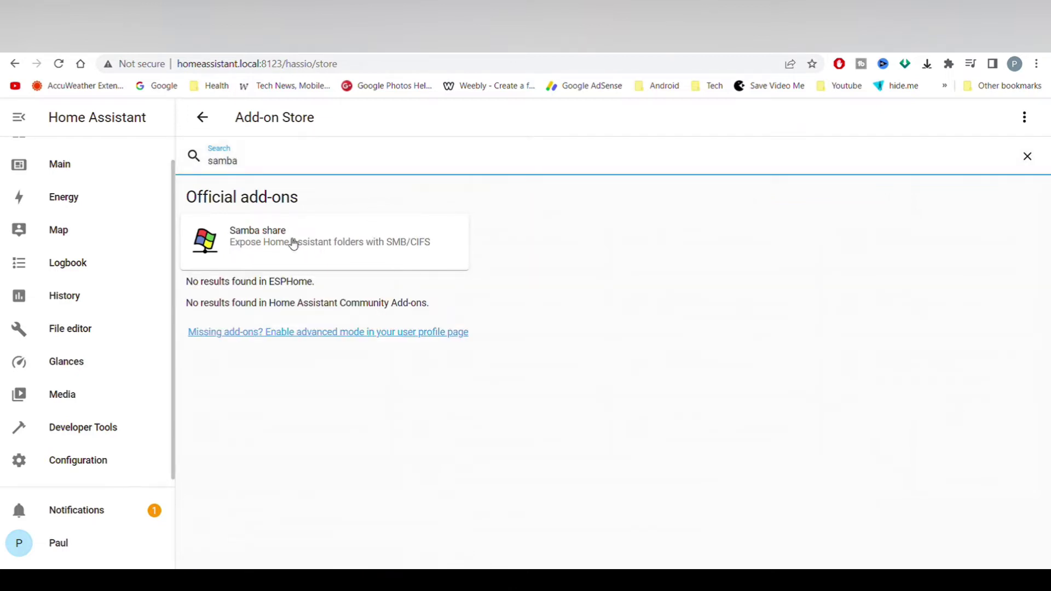
pyautogui.click(294, 245)
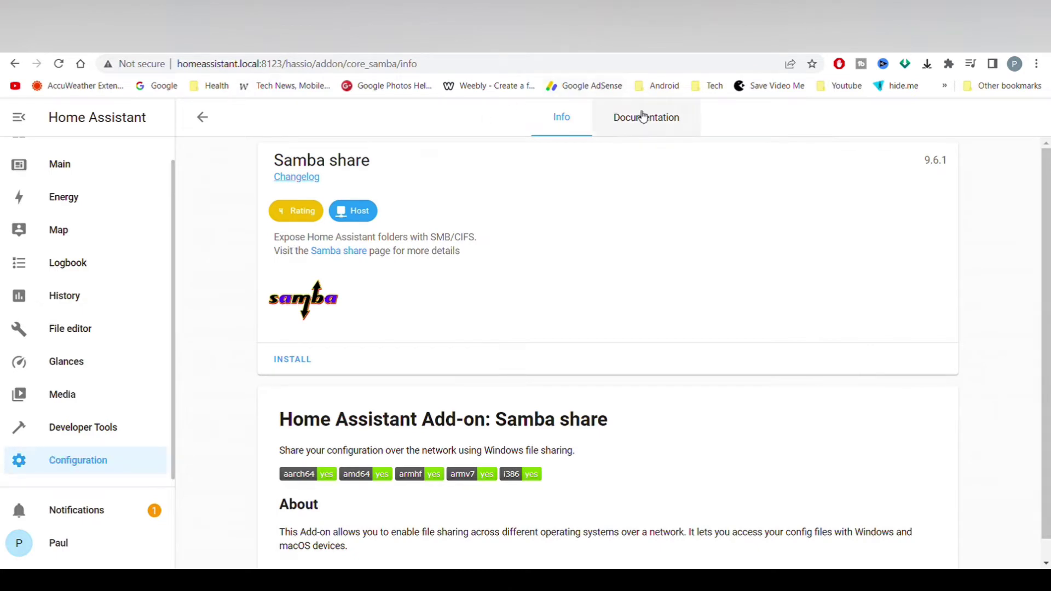
# Read through the Samba share documentation, then return to the add-on's Info page
pyautogui.click(639, 116)
pyautogui.scroll(-8, 557, 152)
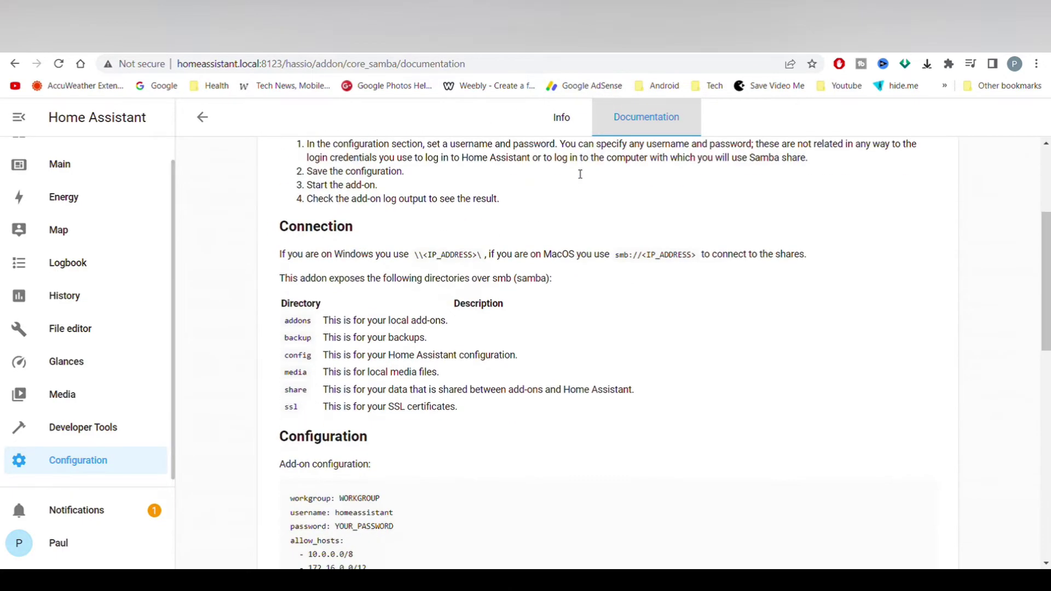
pyautogui.scroll(8, 581, 174)
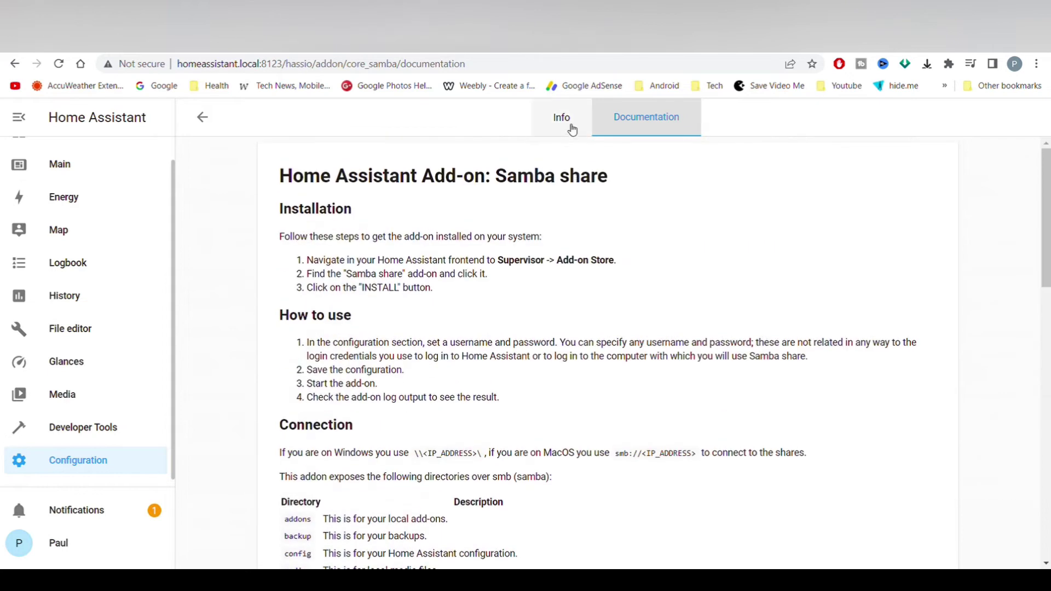
pyautogui.click(568, 124)
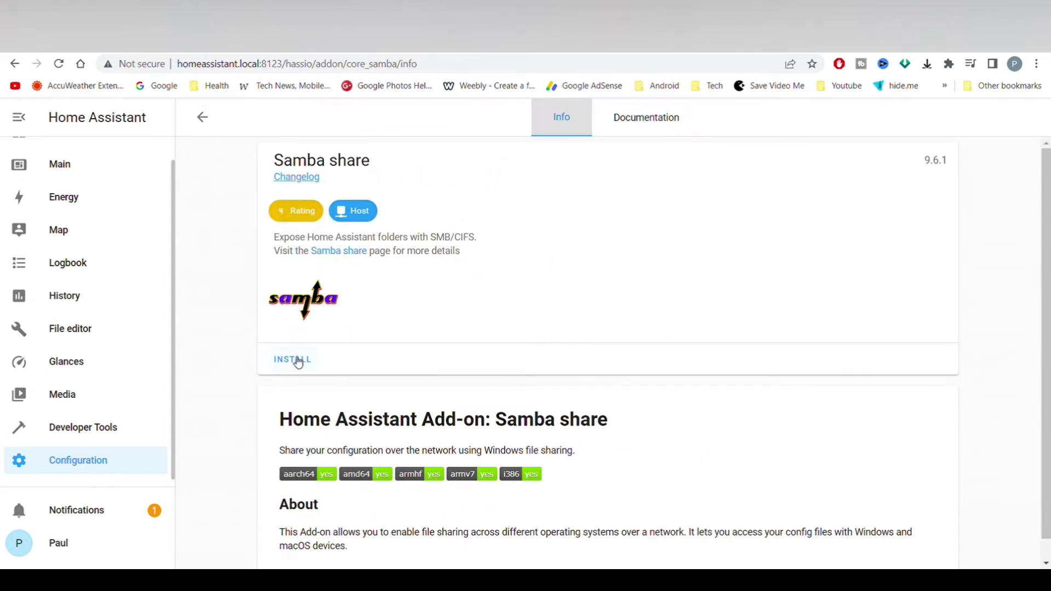
# Install Samba share, turn Start on boot off, and go to its Configuration options
pyautogui.click(297, 362)
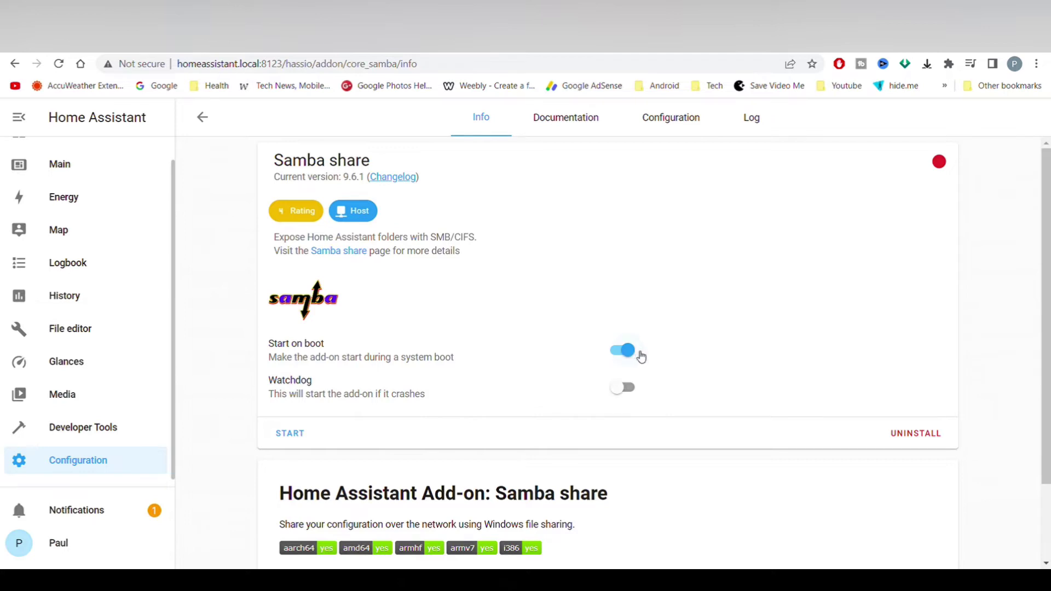
pyautogui.click(628, 355)
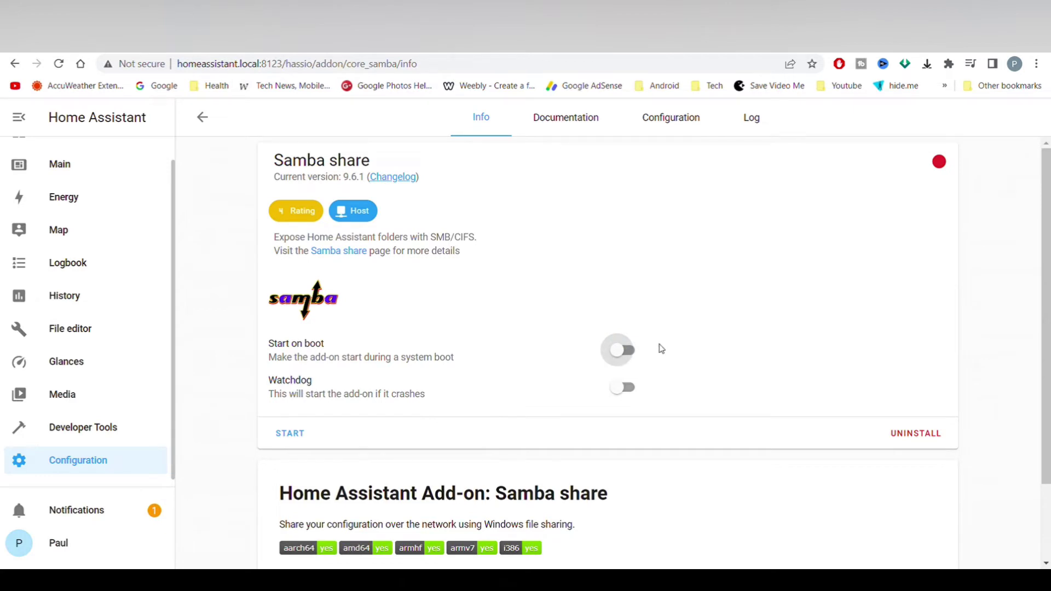
pyautogui.click(677, 119)
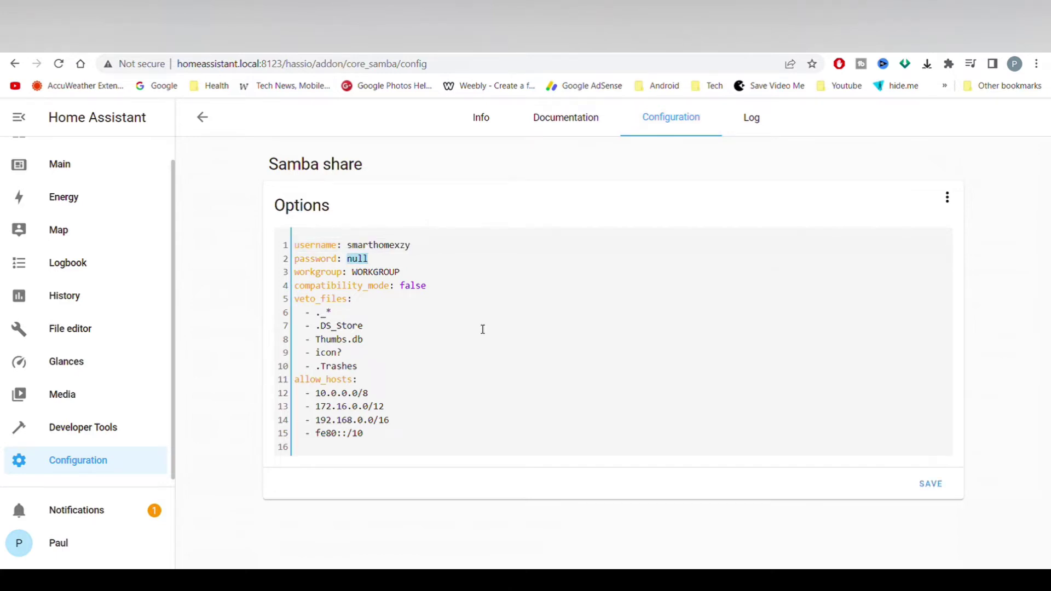
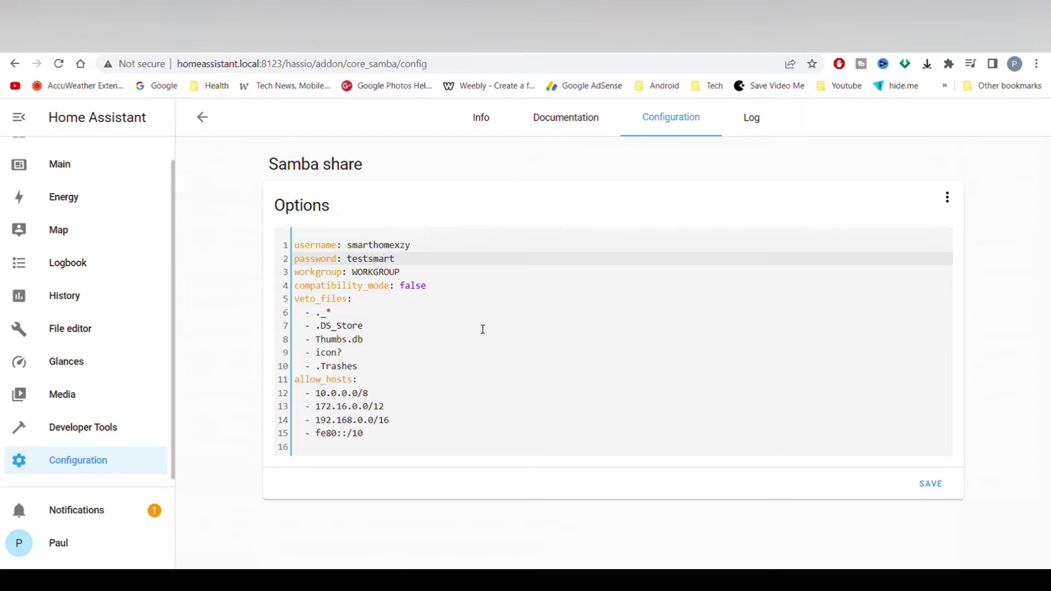
# Enter a custom password and delete the 10.0.0.0/8, 172.16.0.0/12 and fe80::/10 allowed hosts
pyautogui.moveTo(407, 414); pyautogui.dragTo(312, 393)
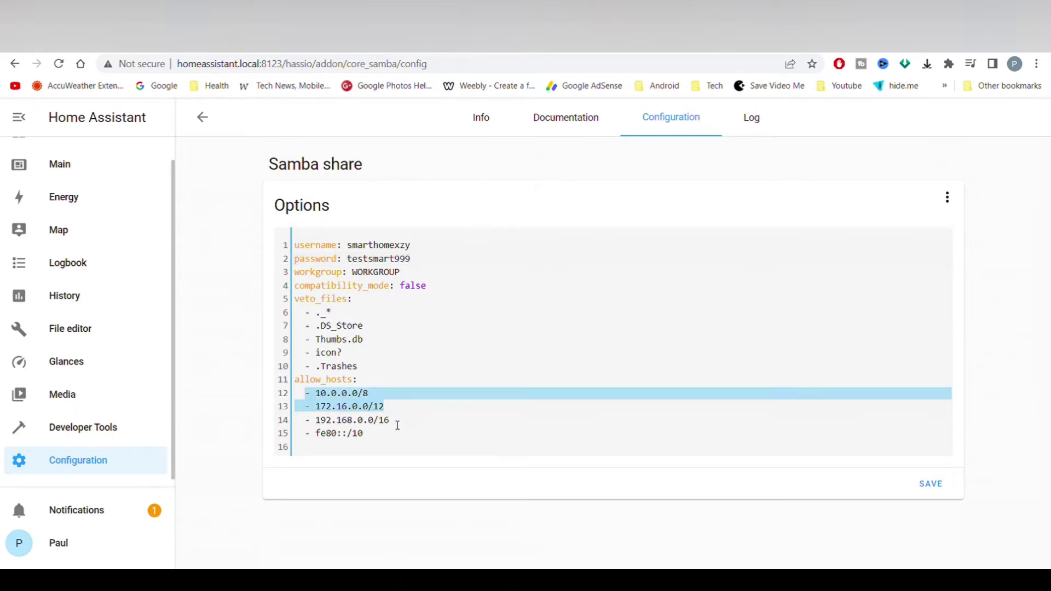
pyautogui.press('BackSpace')
pyautogui.moveTo(364, 420); pyautogui.dragTo(304, 421)
pyautogui.press('BackSpace')
# Tidy the remaining 192.168.0.0/16 entry, change it to 192.168.0.0/24, and save the options
pyautogui.click(321, 400)
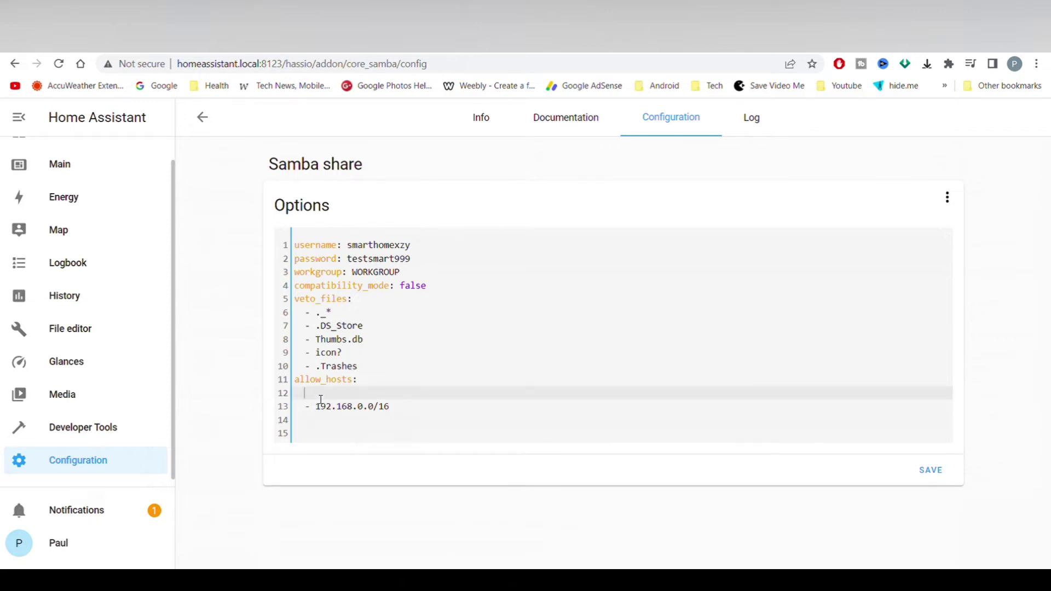
pyautogui.press('Delete')
pyautogui.press('BackSpace')
pyautogui.press('BackSpace')
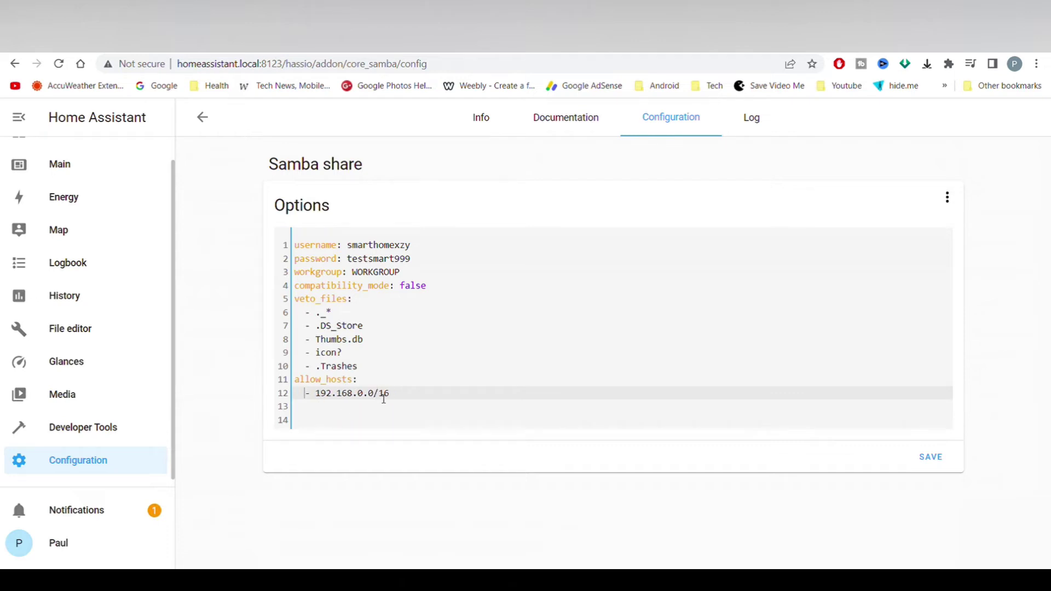
pyautogui.doubleClick(384, 394)
pyautogui.write('2')
pyautogui.click(925, 457)
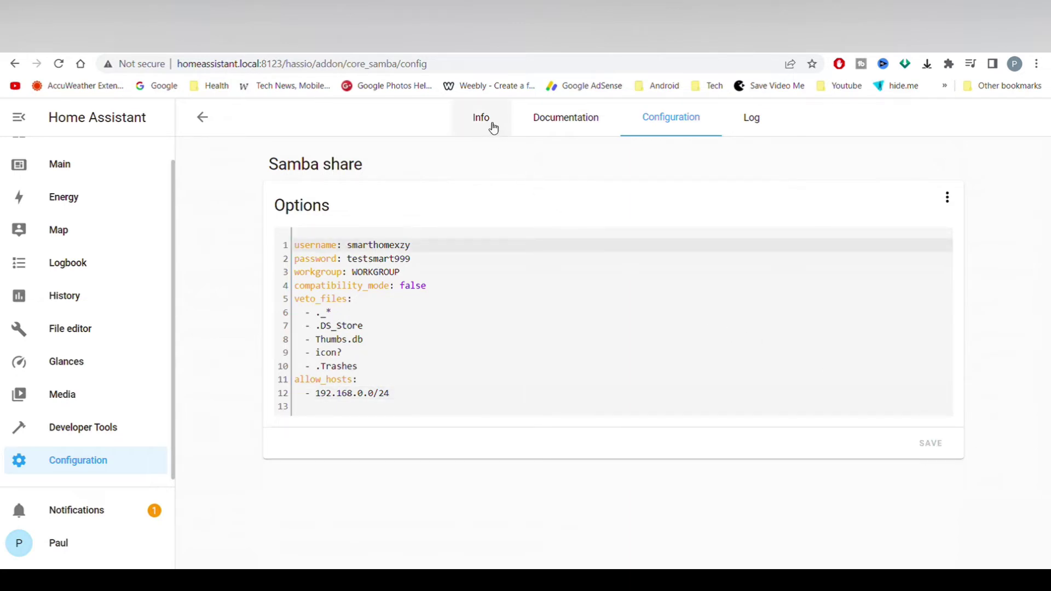
# Start the Samba share add-on from its Info page
pyautogui.click(493, 128)
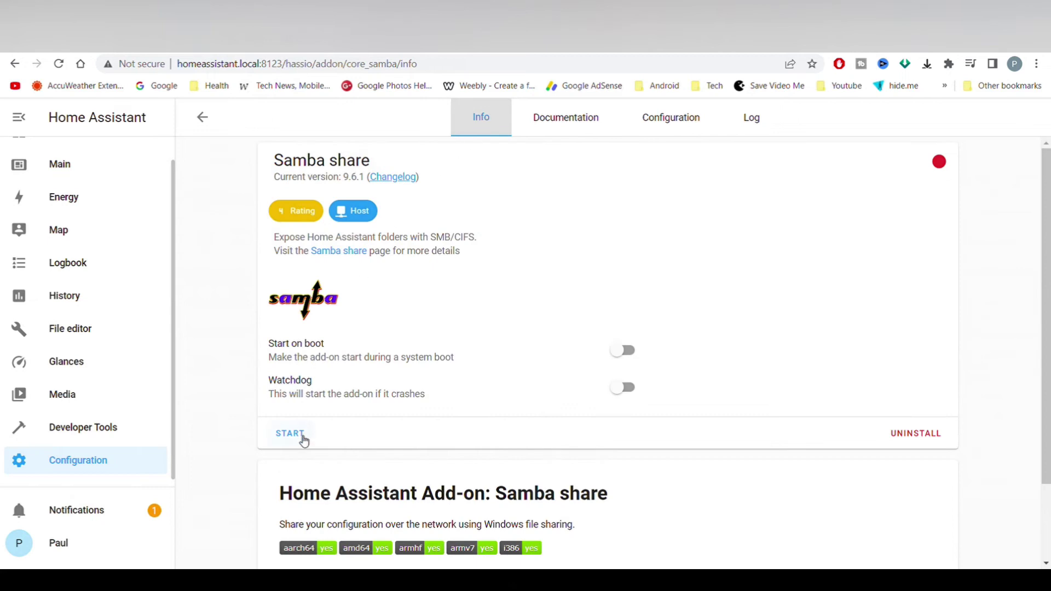
pyautogui.click(292, 437)
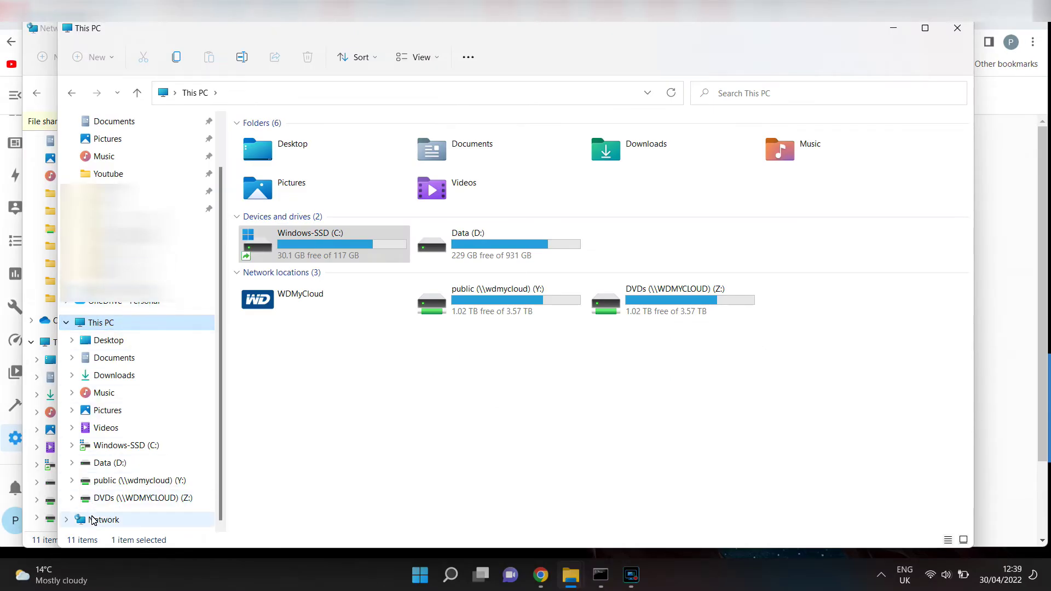
# In Explorer's Network view, turn on network discovery and file sharing from the banner
pyautogui.click(92, 520)
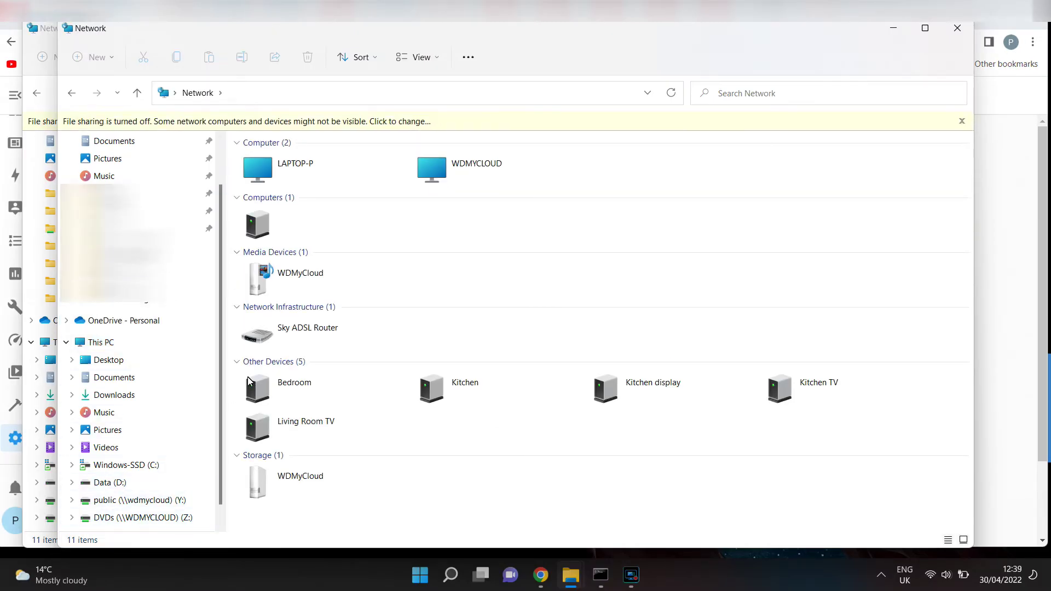
pyautogui.click(377, 121)
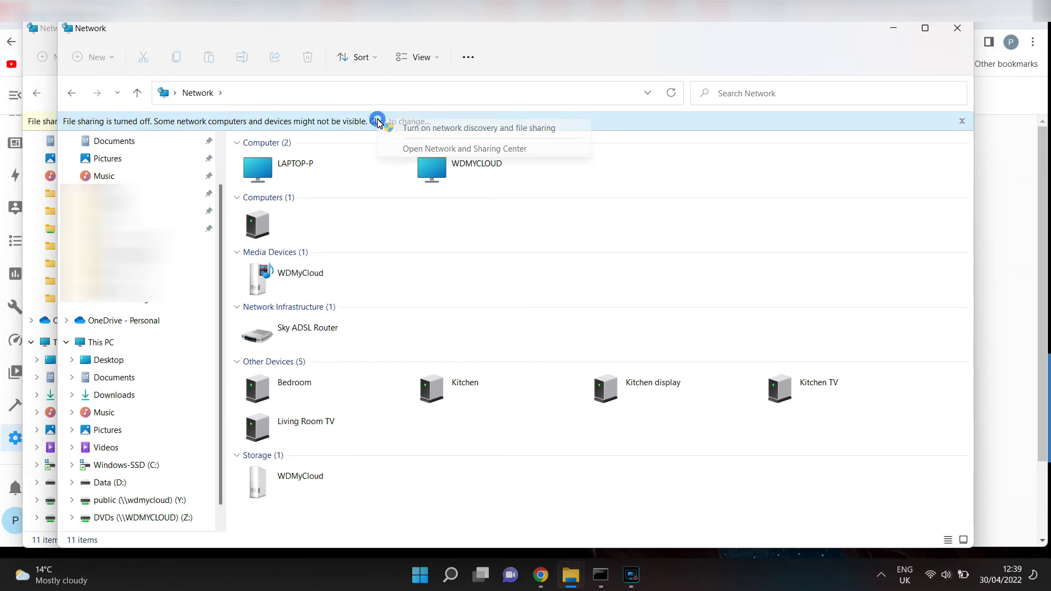
pyautogui.click(447, 129)
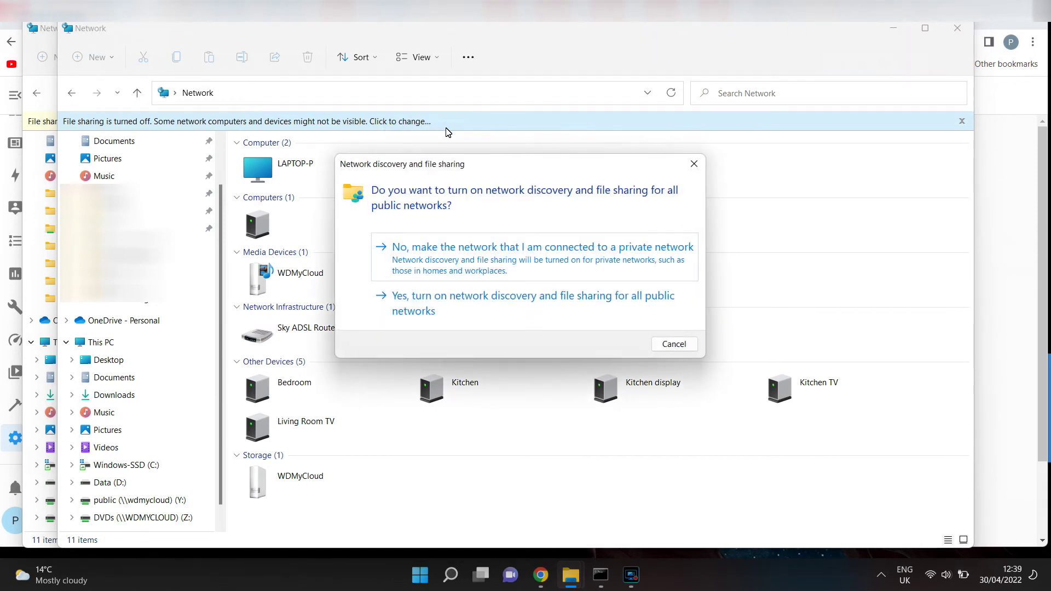
pyautogui.press('Return')
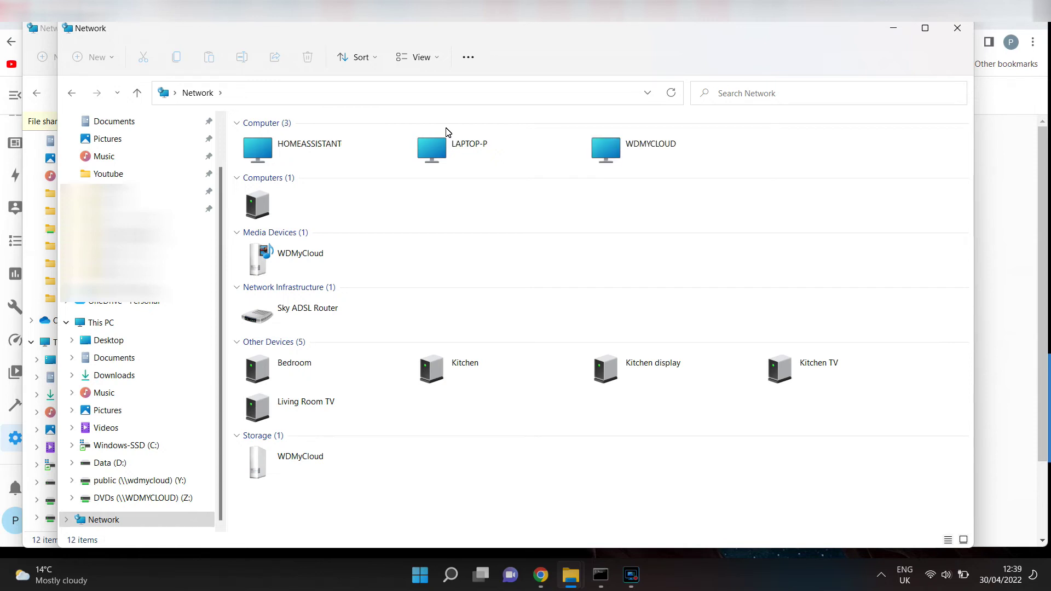
# Open HOMEASSISTANT and sign in with the Samba share's username and password
pyautogui.doubleClick(315, 154)
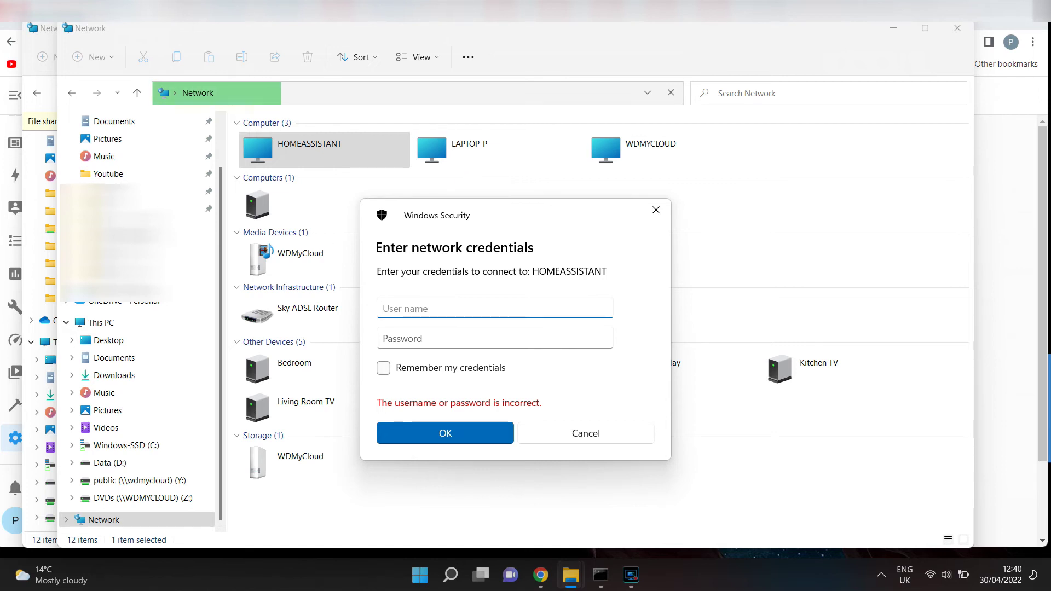
pyautogui.write('smartho')
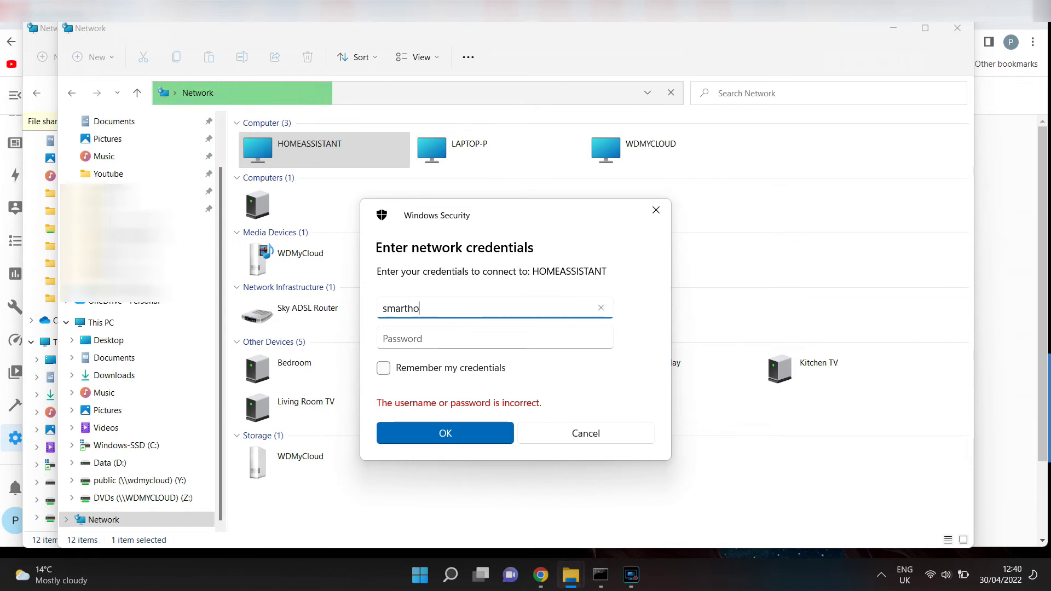
pyautogui.write('me')
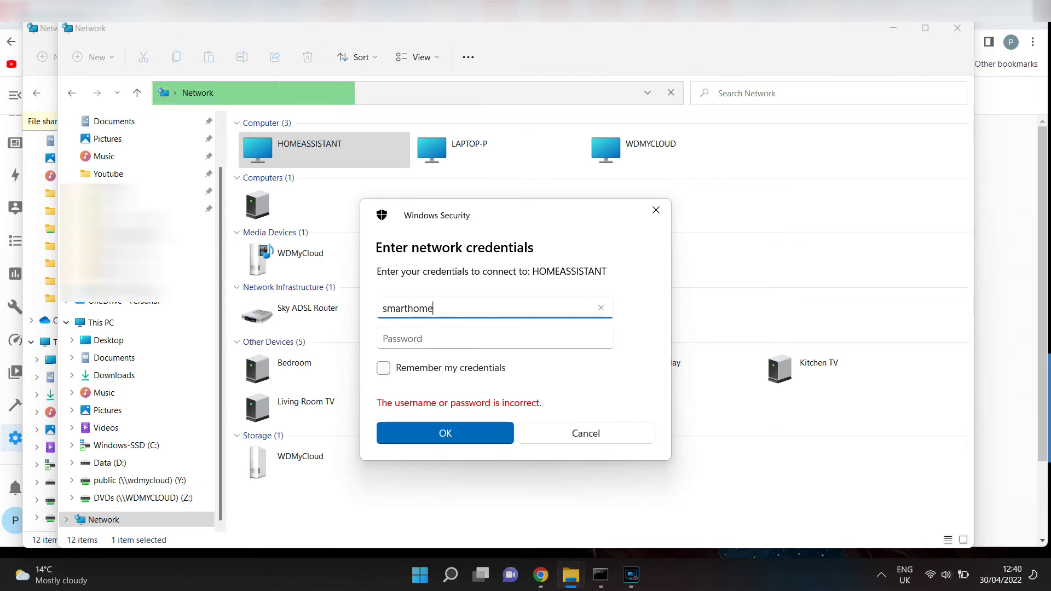
pyautogui.write('x')
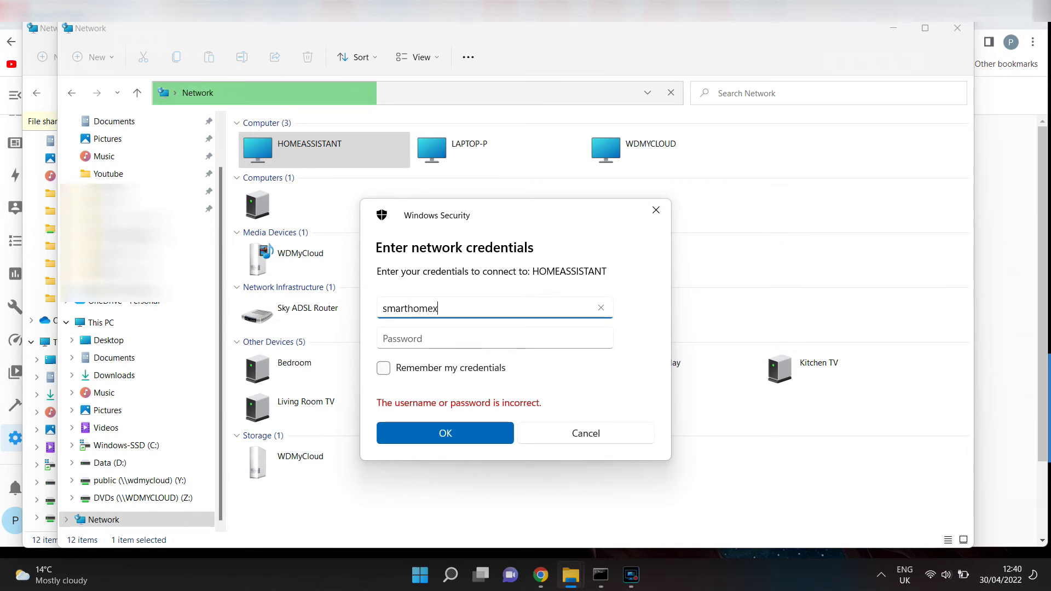
pyautogui.write('zy')
pyautogui.click(416, 338)
pyautogui.write('•••••')
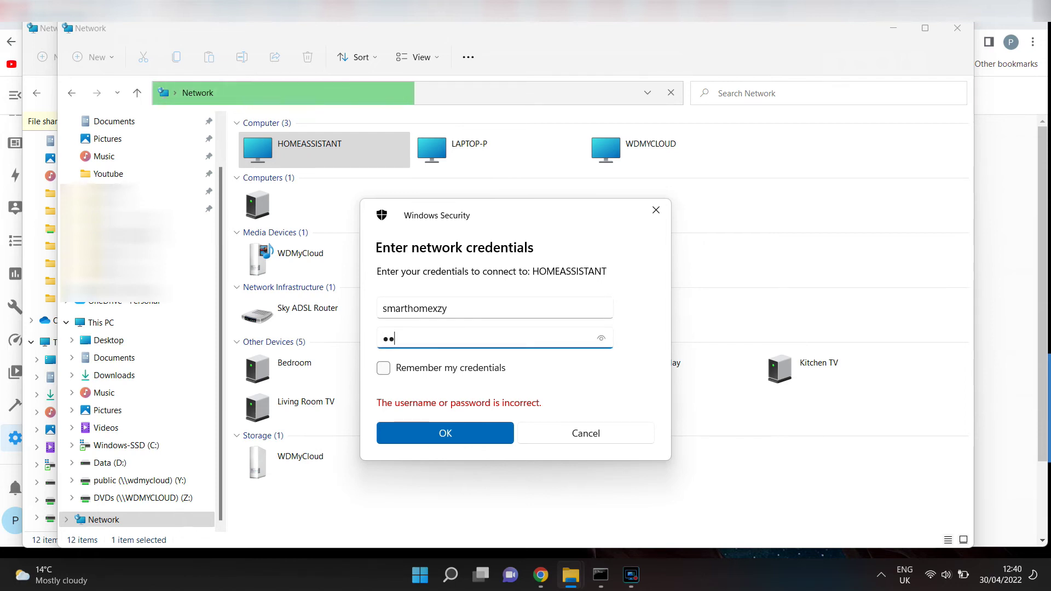
pyautogui.write('••••')
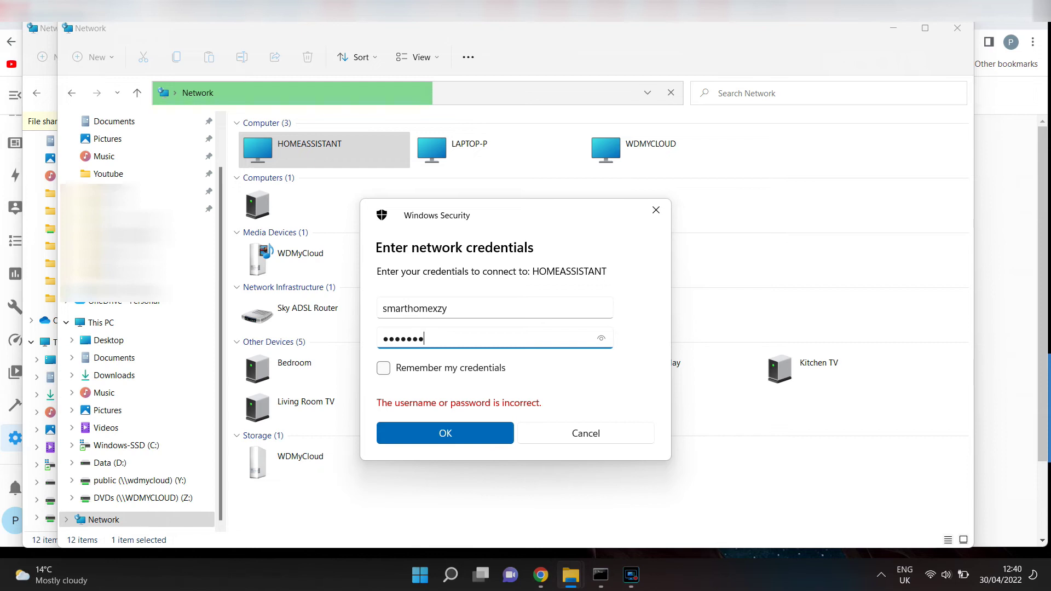
pyautogui.write('•••')
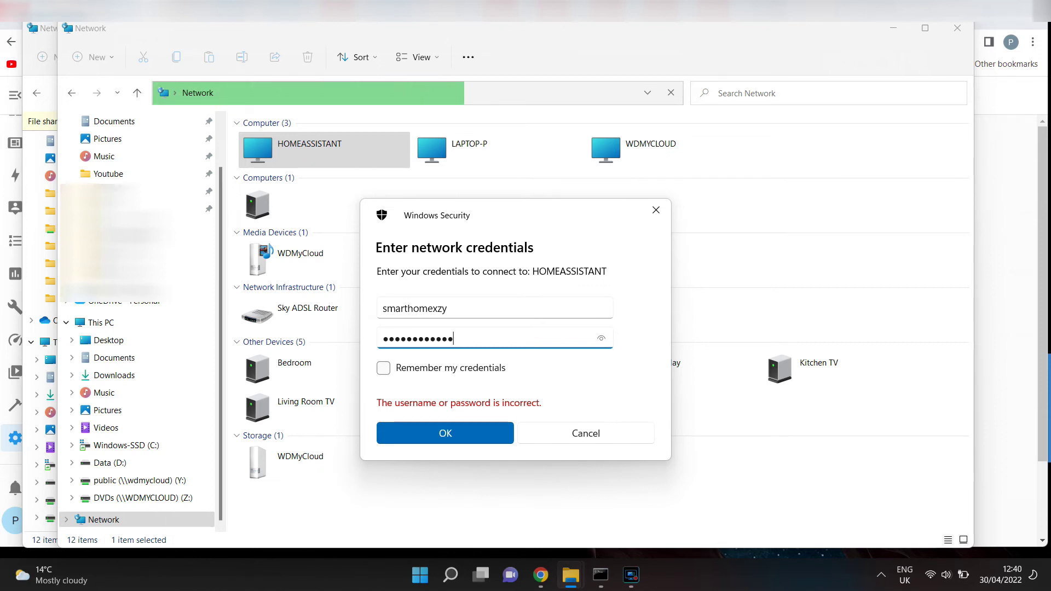
pyautogui.click(446, 434)
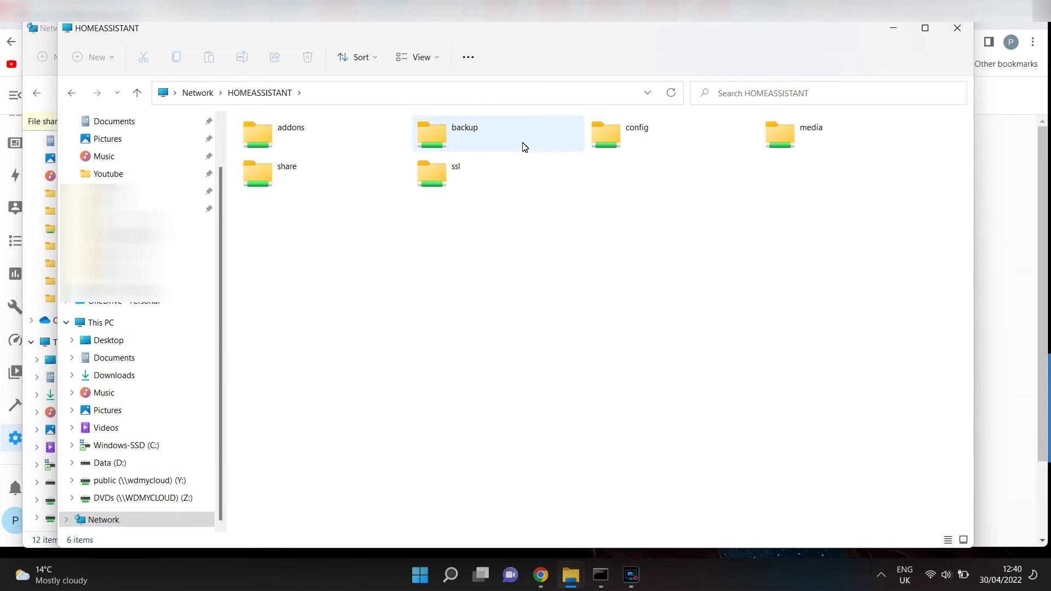
# Open the config share, go back and reopen it, then select the home-assistant file
pyautogui.click(600, 145)
pyautogui.doubleClick(600, 145)
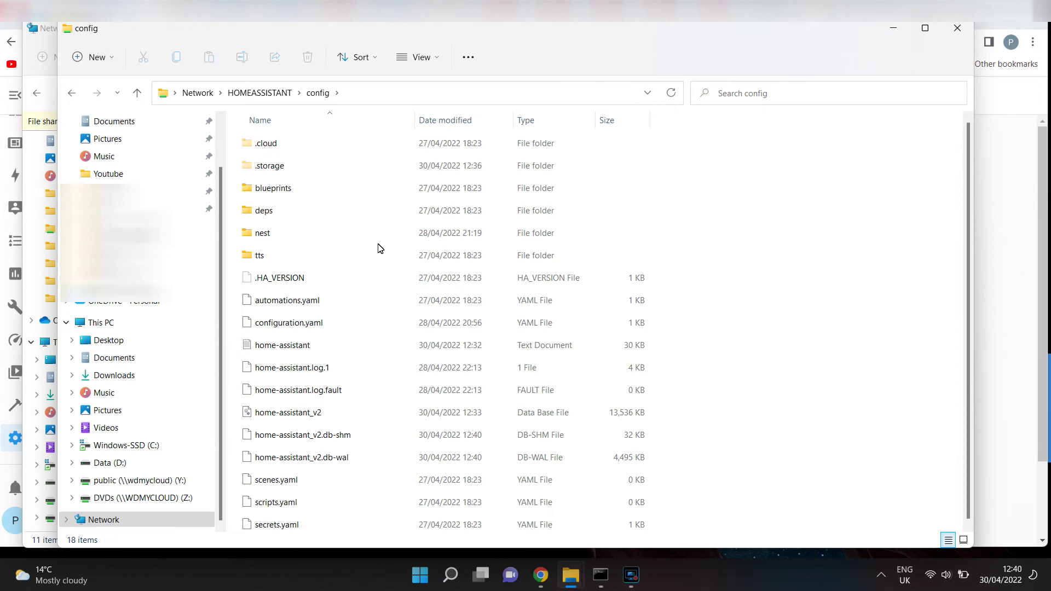
pyautogui.hotkey('alt', 'Left')
pyautogui.doubleClick(621, 140)
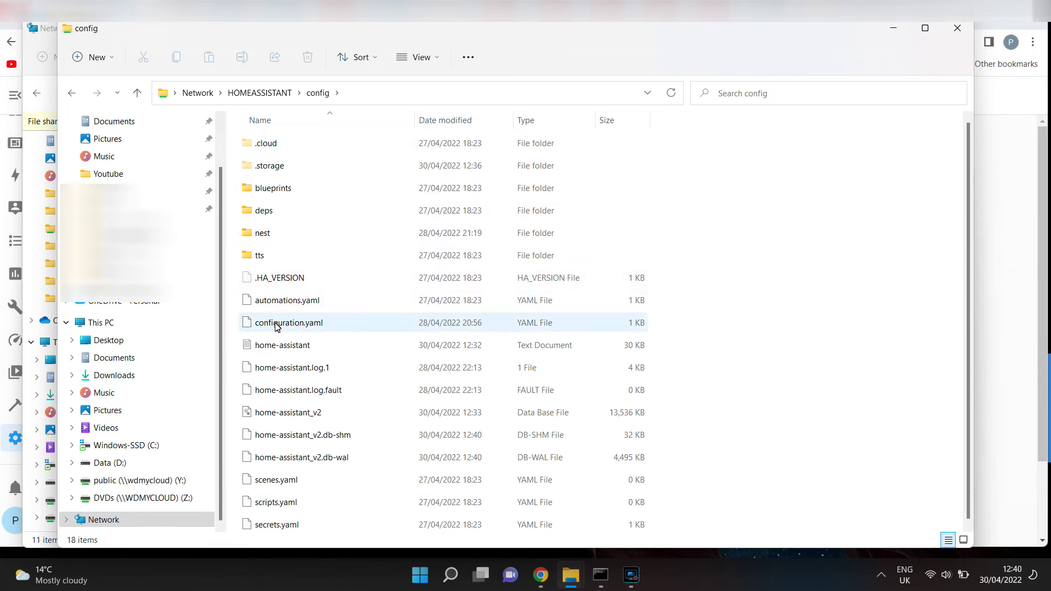
pyautogui.click(281, 350)
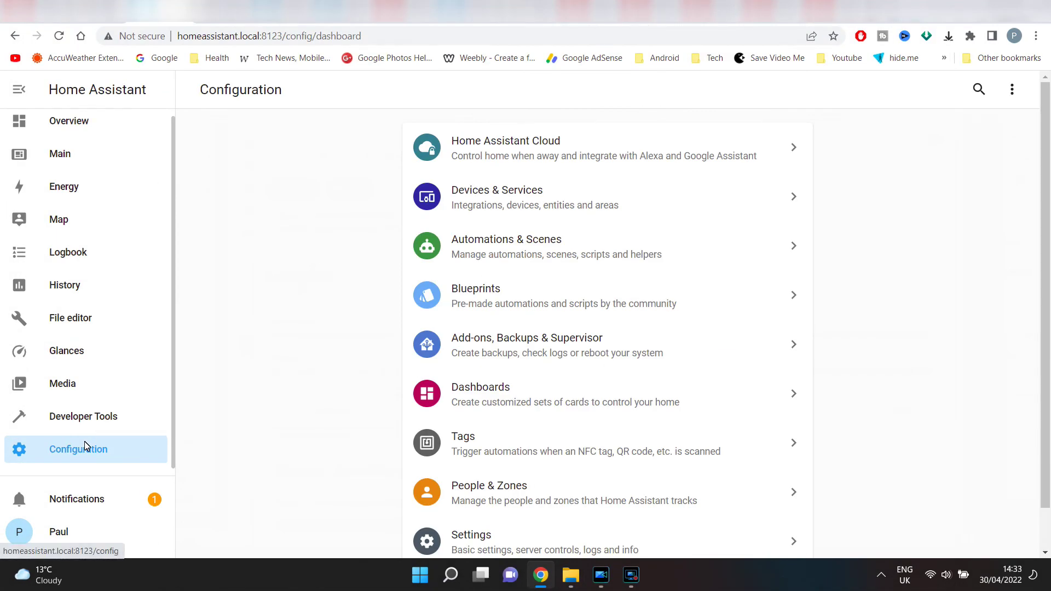
# Show the Supervisor System tab with Core, Supervisor and Host details, including IP 192.168.0.23/24
pyautogui.click(76, 452)
pyautogui.click(520, 351)
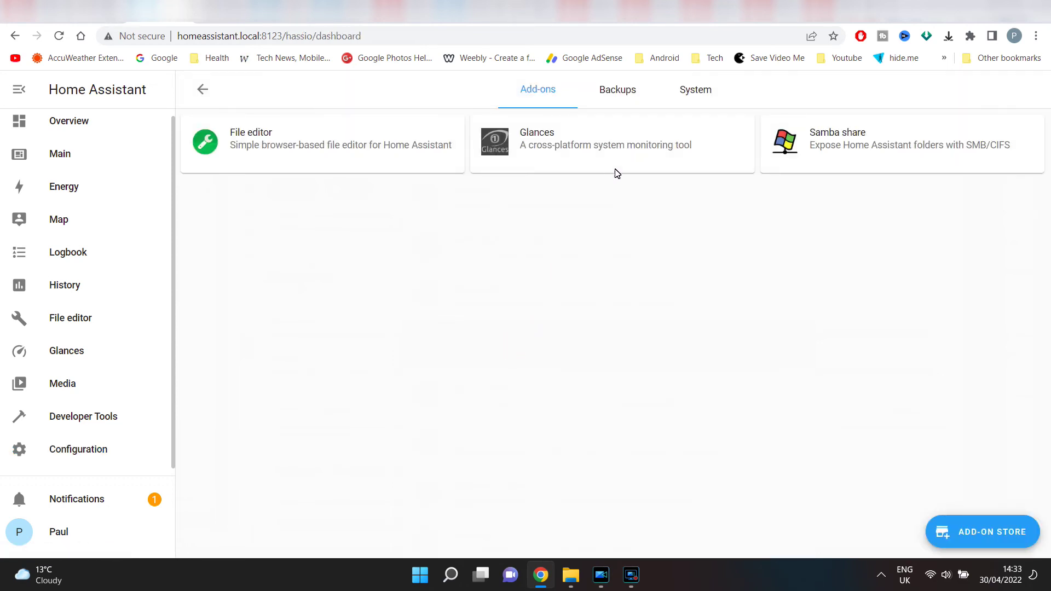
pyautogui.click(688, 98)
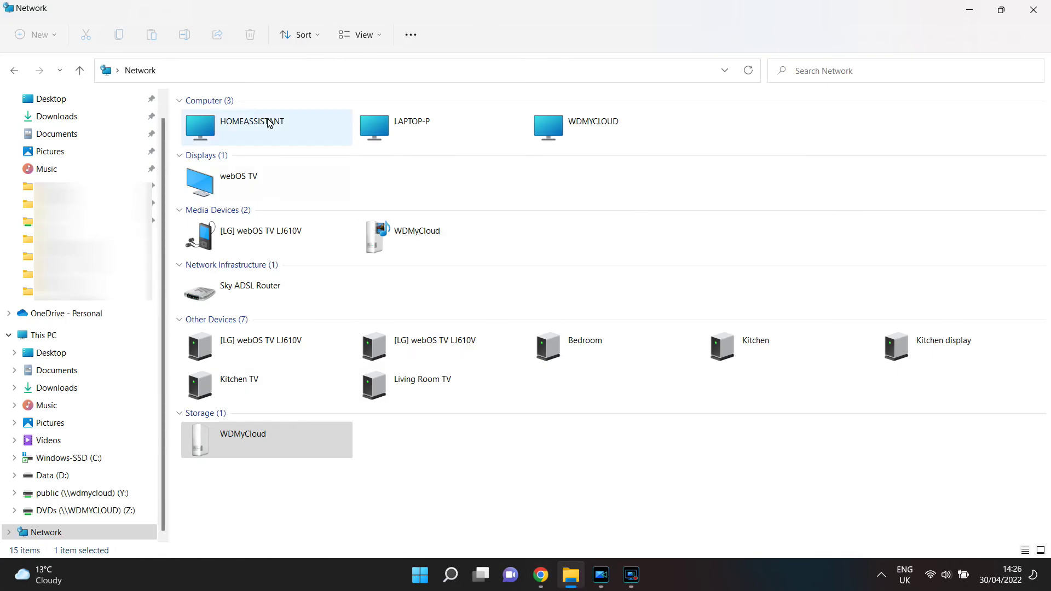
# Browse Explorer to \\192.168.0.23 and sign in with the share's username and password
pyautogui.click(243, 76)
pyautogui.write('\\\\')
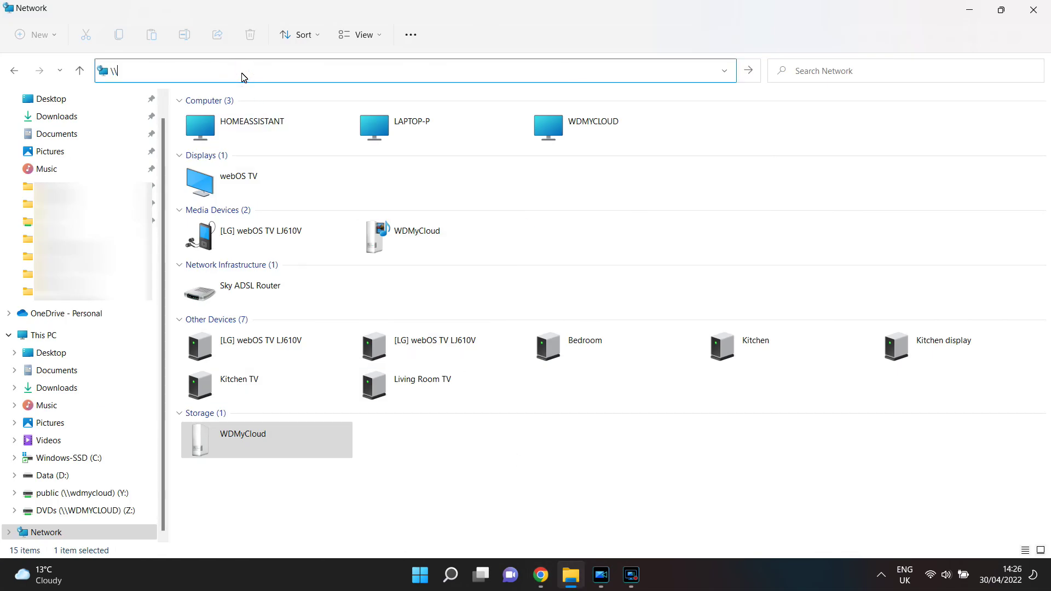
pyautogui.write('192.168')
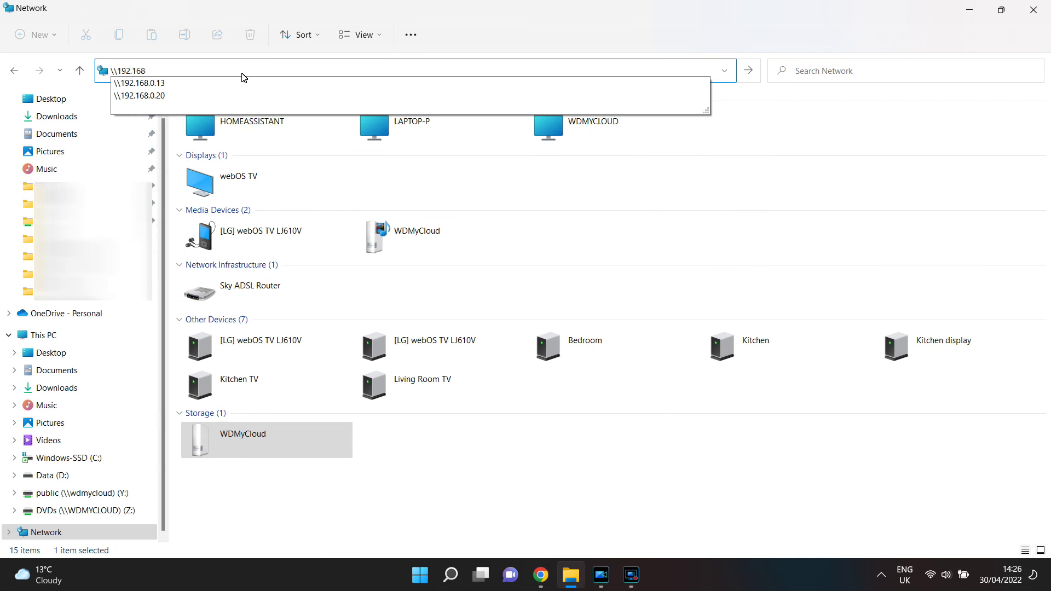
pyautogui.write('.0.23\\')
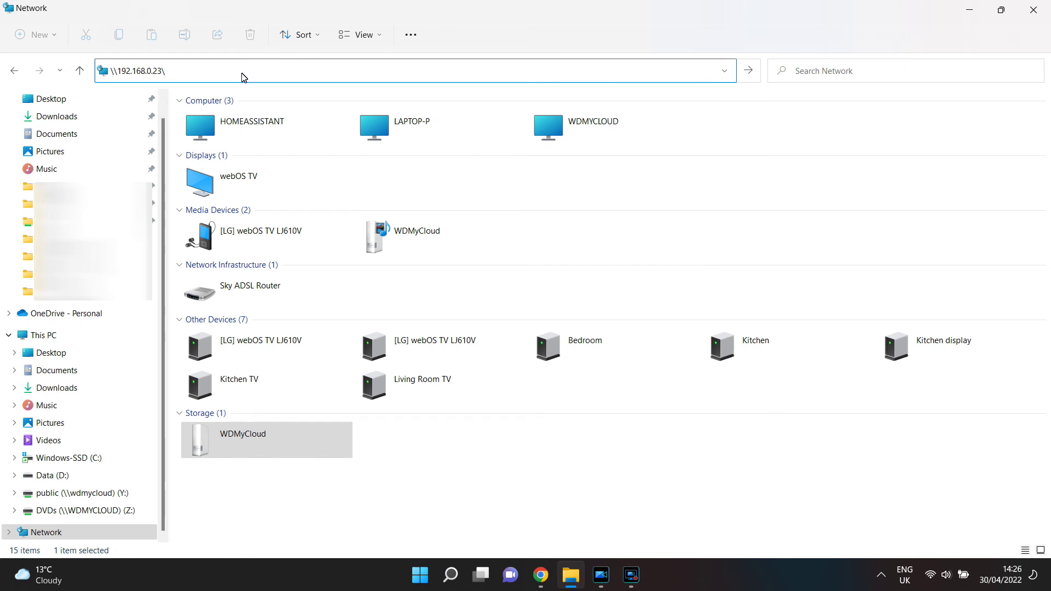
pyautogui.press('Return')
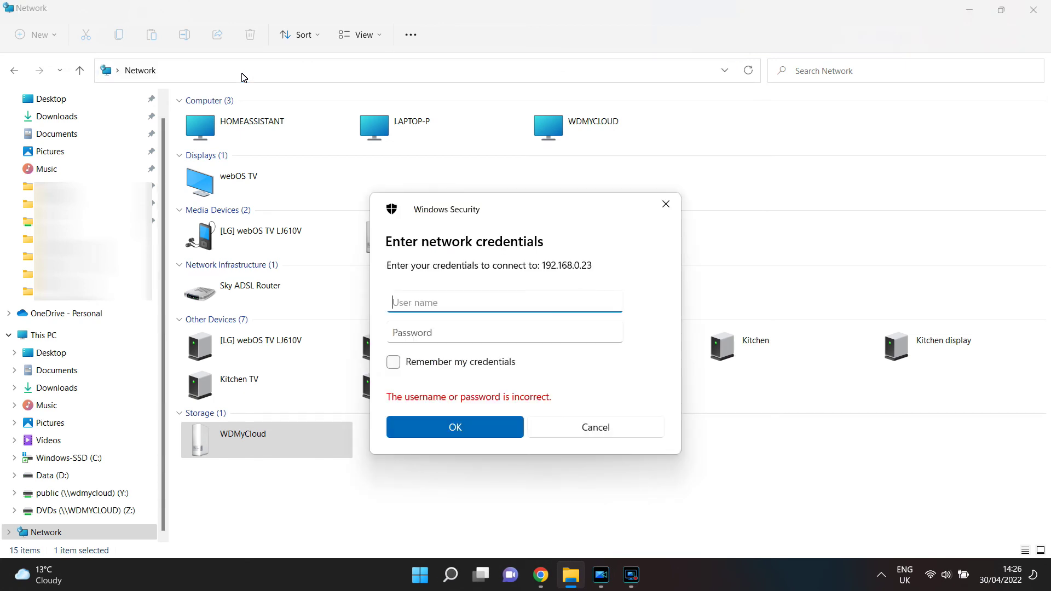
pyautogui.write('smarthomexzy')
pyautogui.press('Tab')
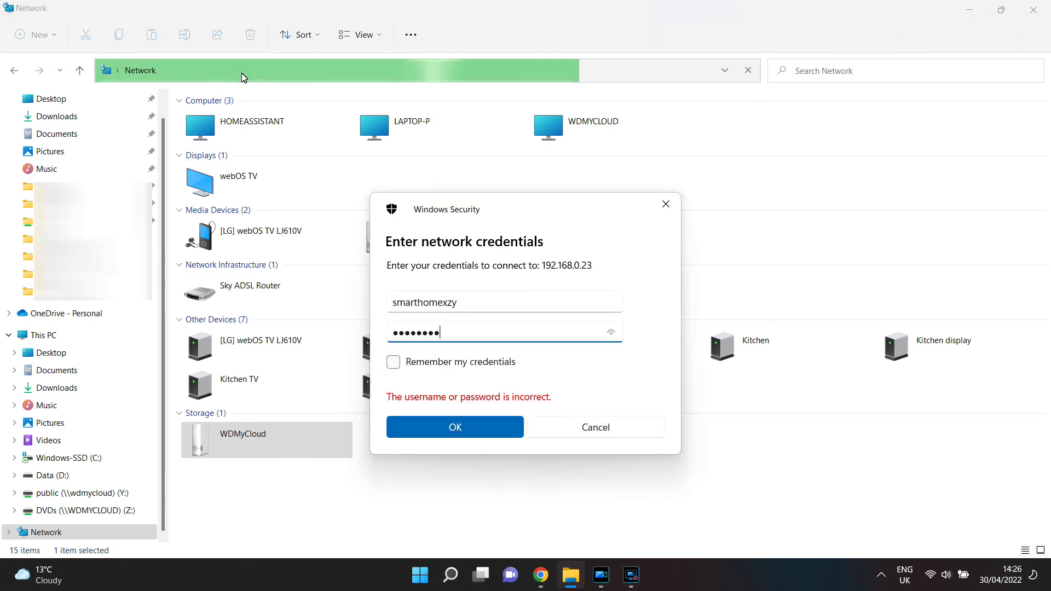
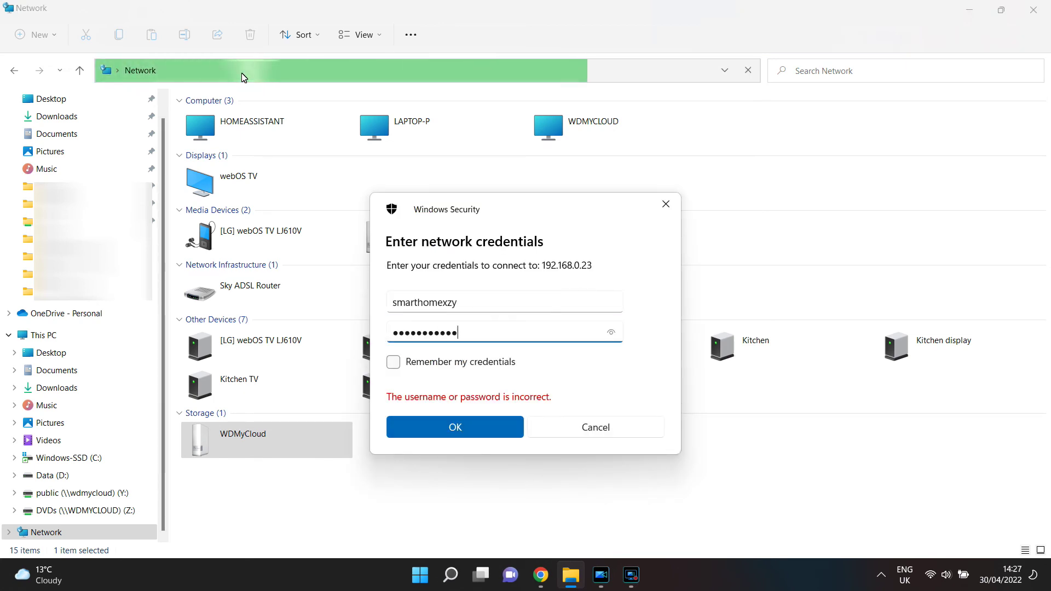
pyautogui.click(454, 429)
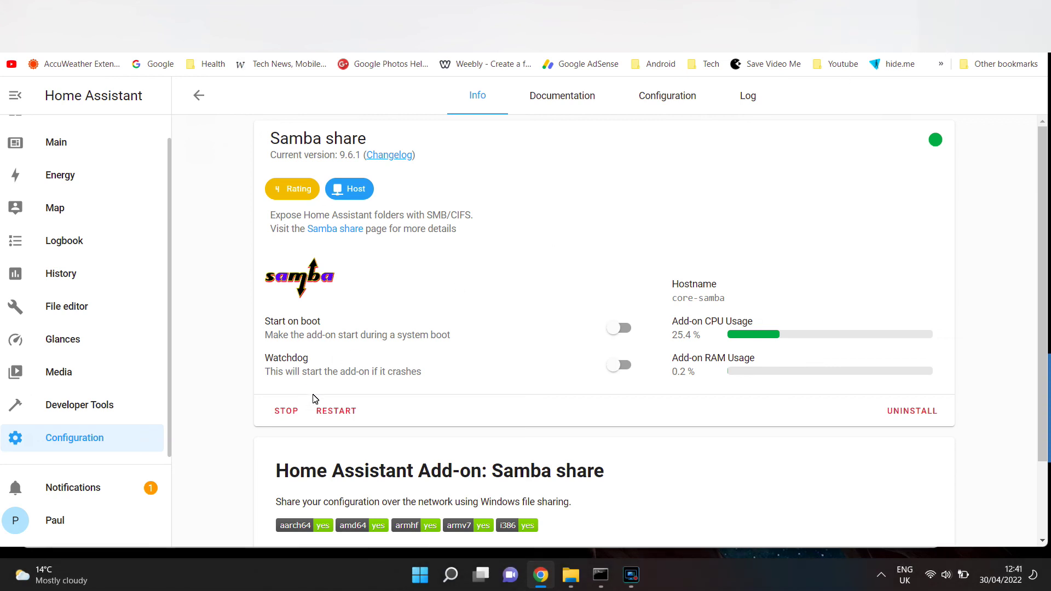
# Stop the Samba share add-on, start it again, and return to Explorer's Network list
pyautogui.click(292, 411)
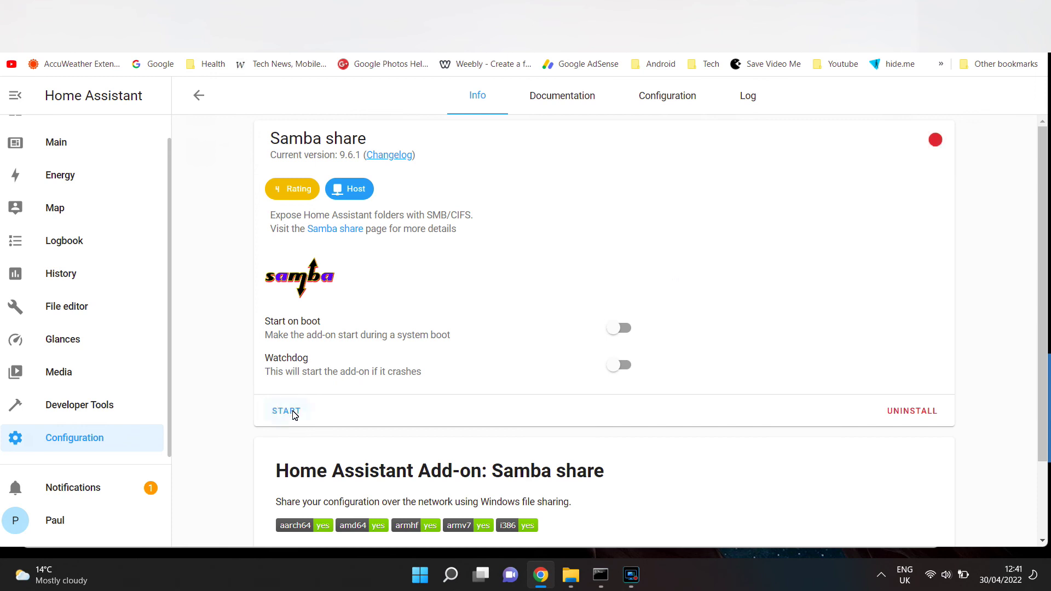
pyautogui.click(571, 574)
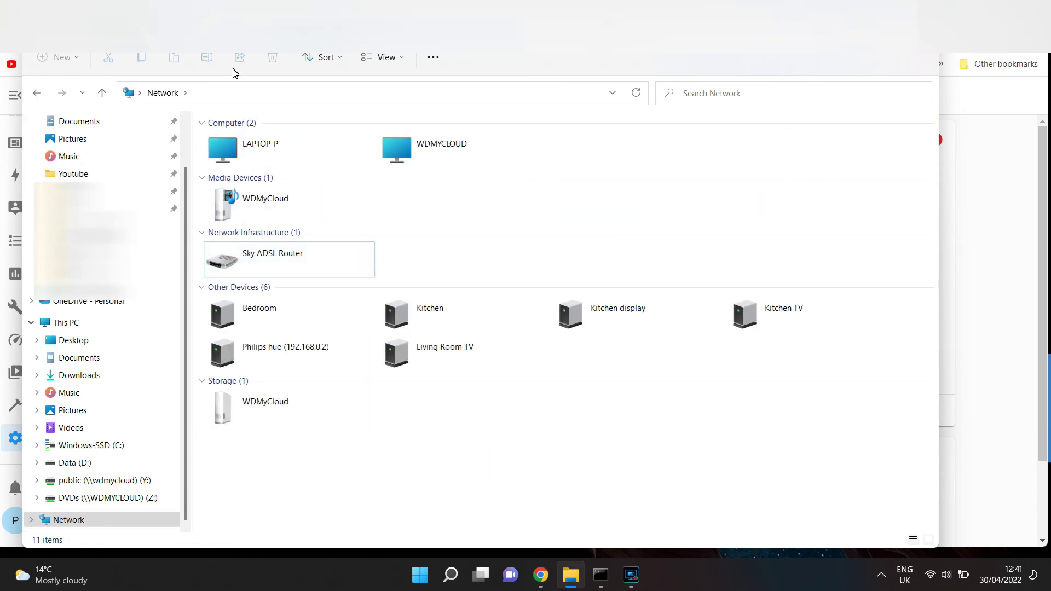
pyautogui.click(980, 213)
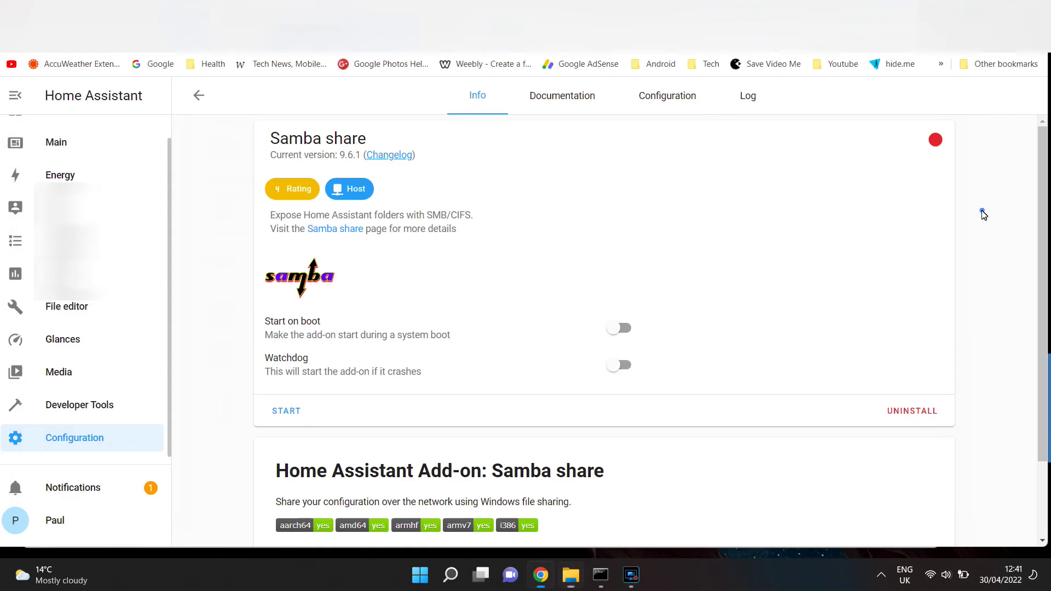
pyautogui.click(288, 411)
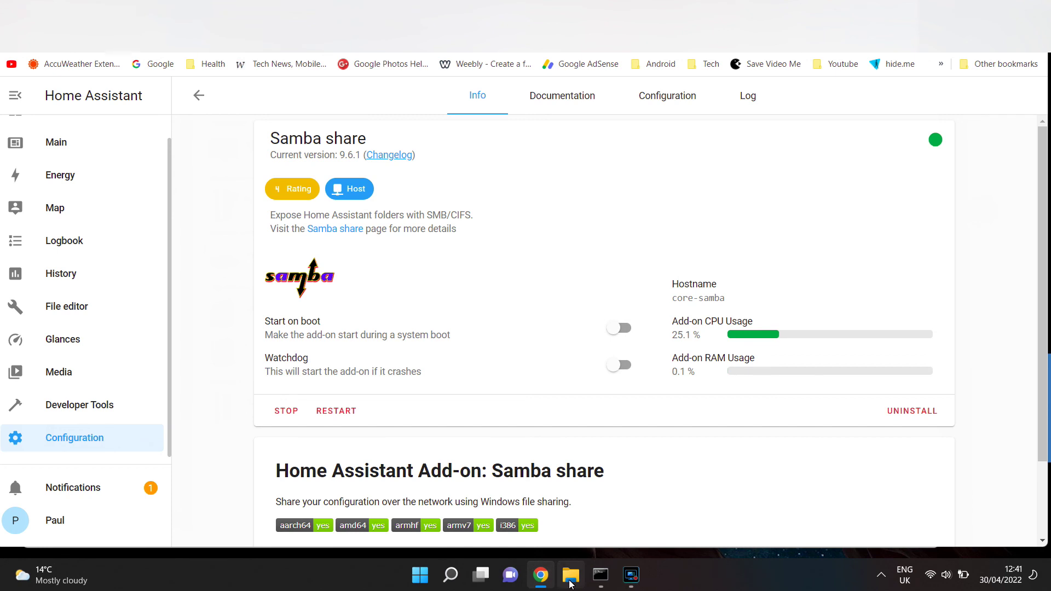
pyautogui.click(571, 575)
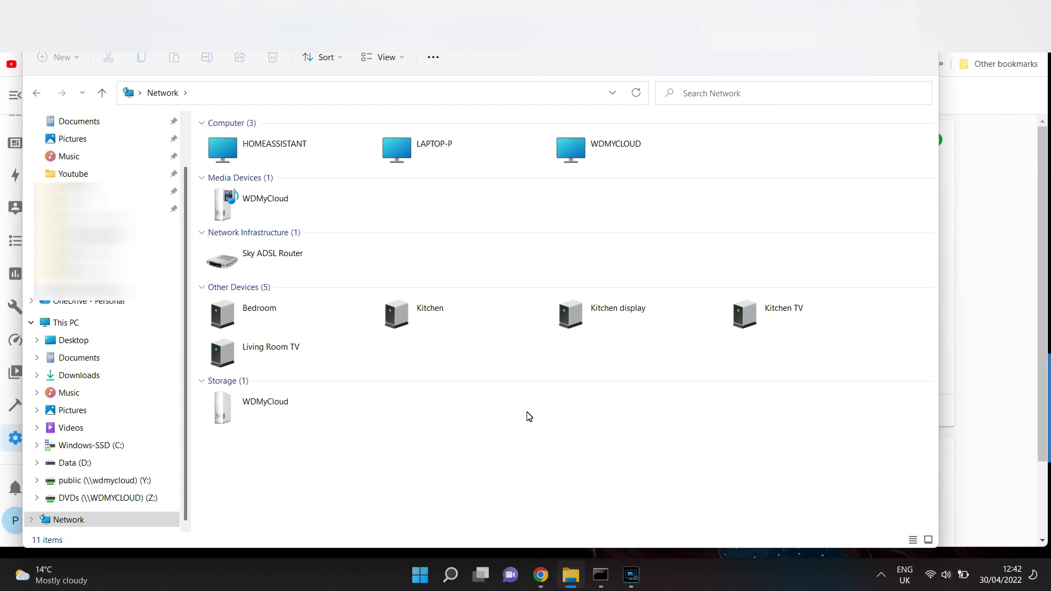
# Reopen the config share on HOMEASSISTANT in File Explorer, then return to the Samba share add-on page
pyautogui.doubleClick(279, 147)
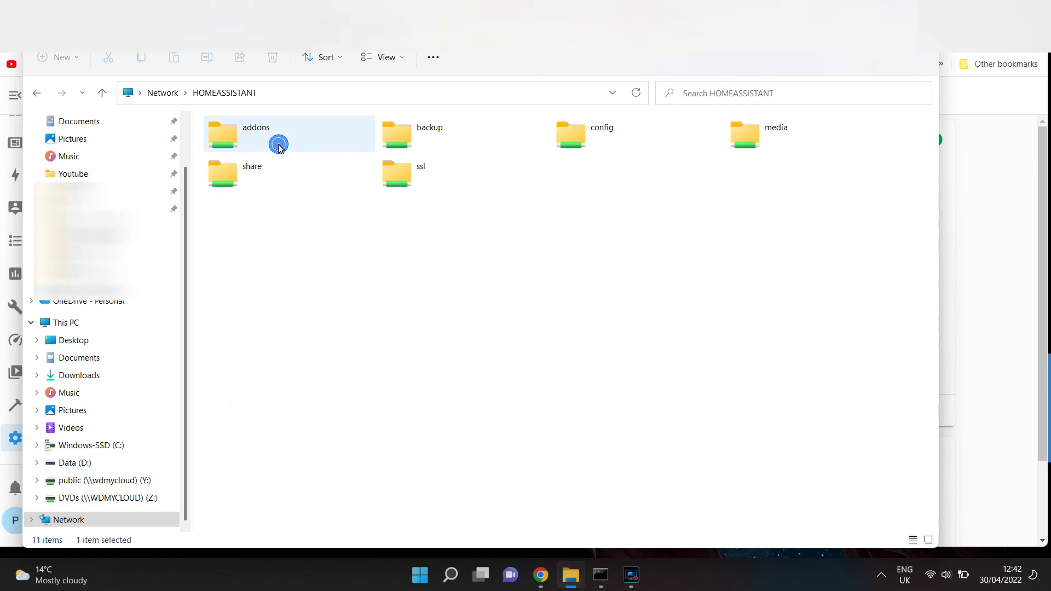
pyautogui.doubleClick(563, 133)
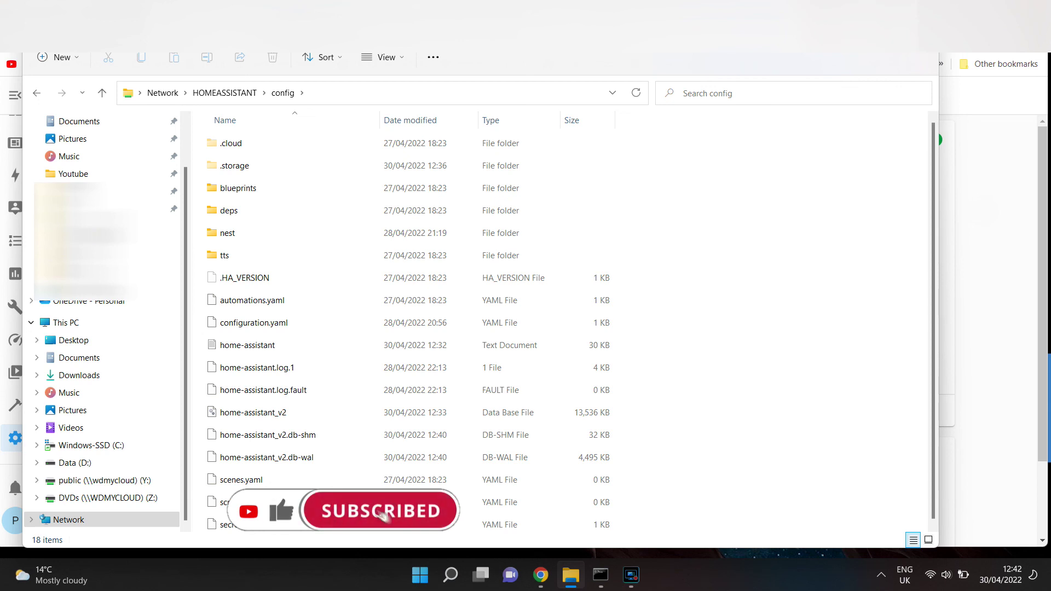
pyautogui.hotkey('alt', 'Tab')
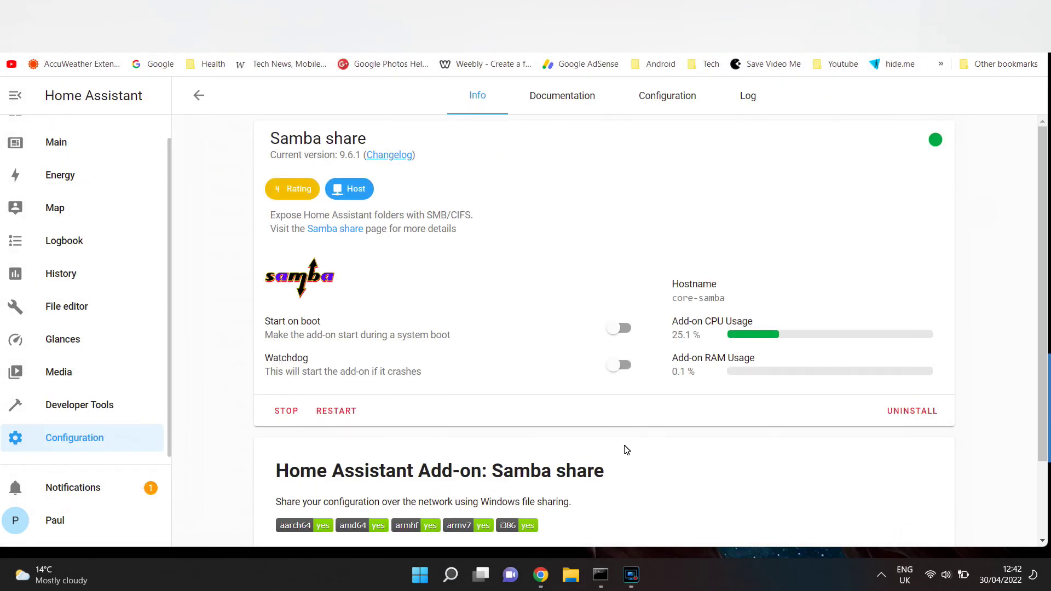